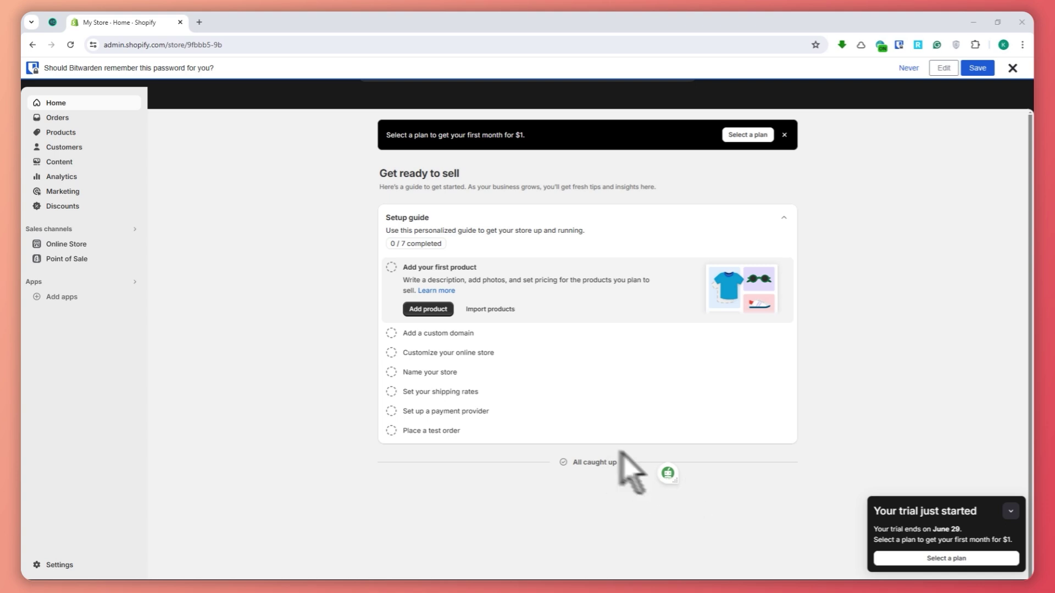
Go to Settings > Policies to view the store's written policies
left_click(58, 566)
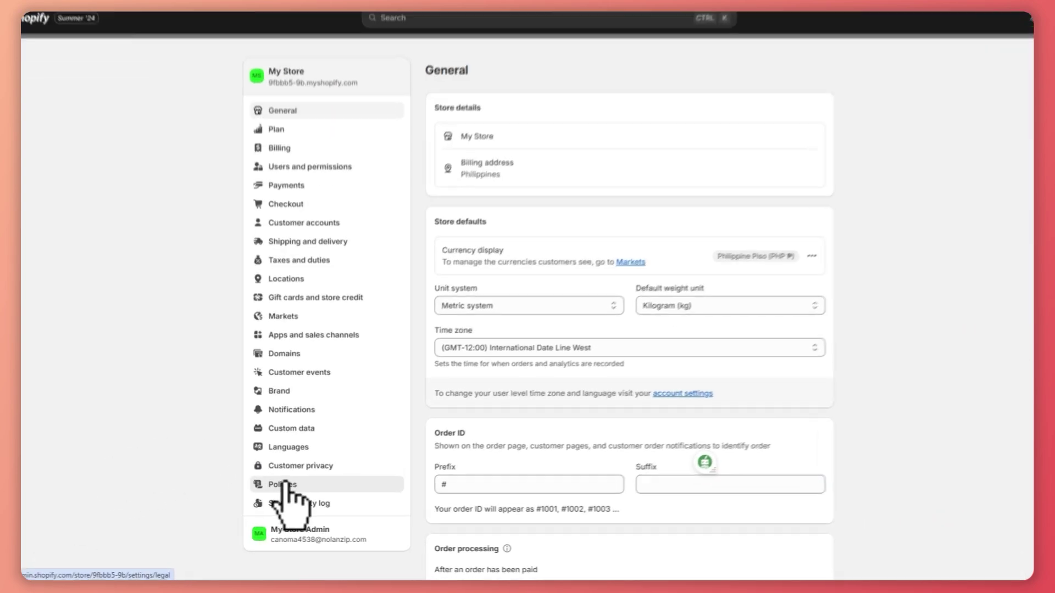
left_click(286, 492)
scroll(636, 165, "up", 2)
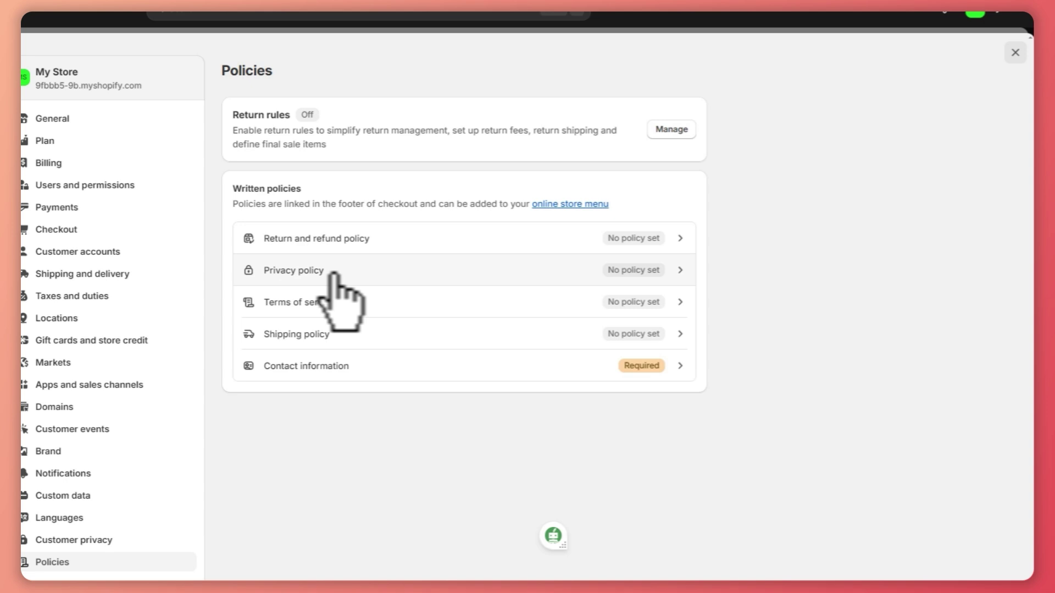
Write and publish the Shipping policy reading '7 - 14 days shipping. no refund.'
left_click(327, 336)
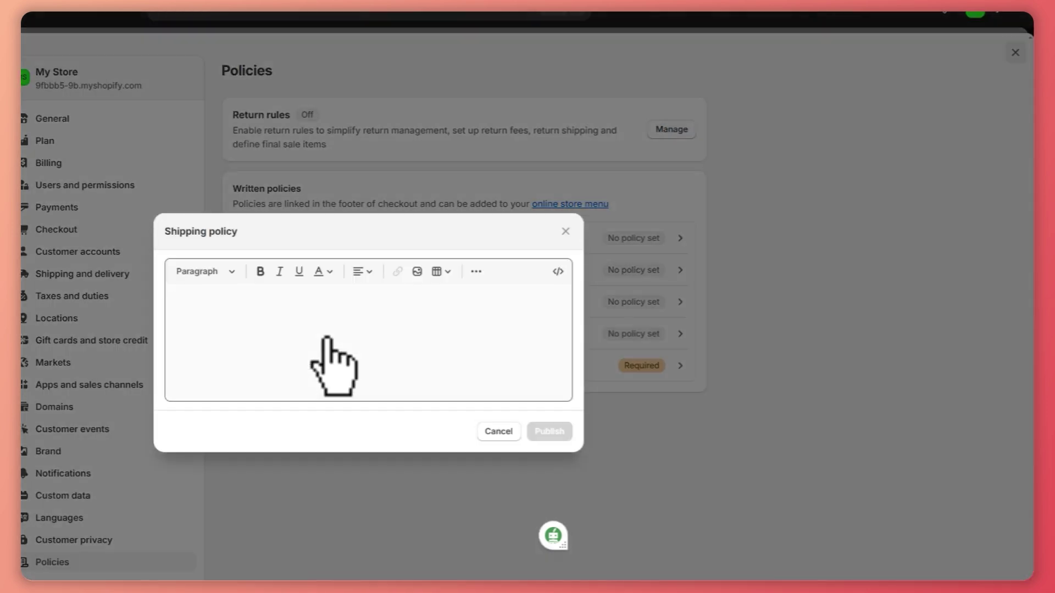
left_click(204, 310)
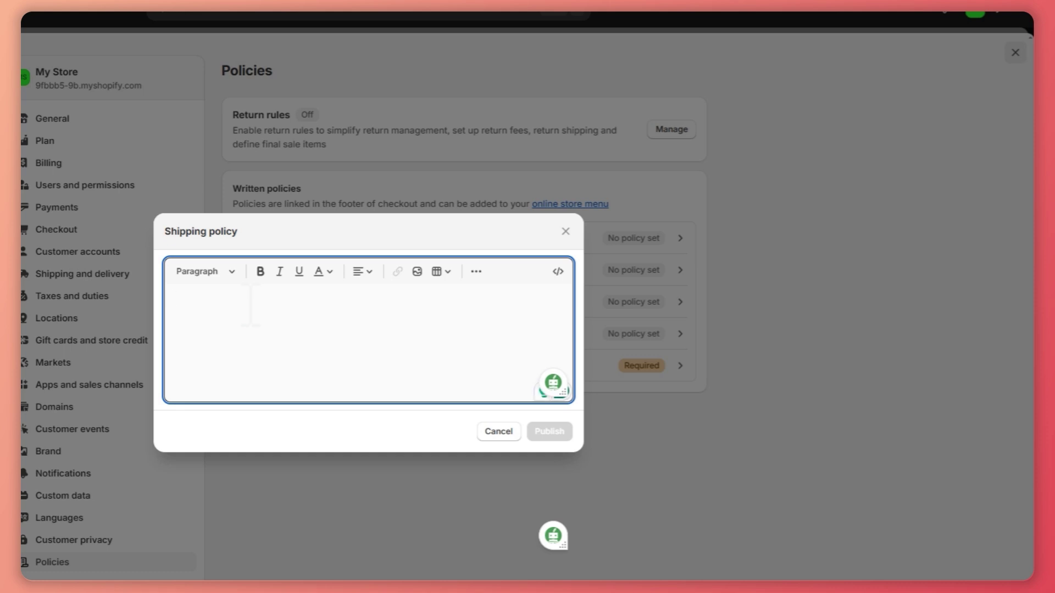
type("7-")
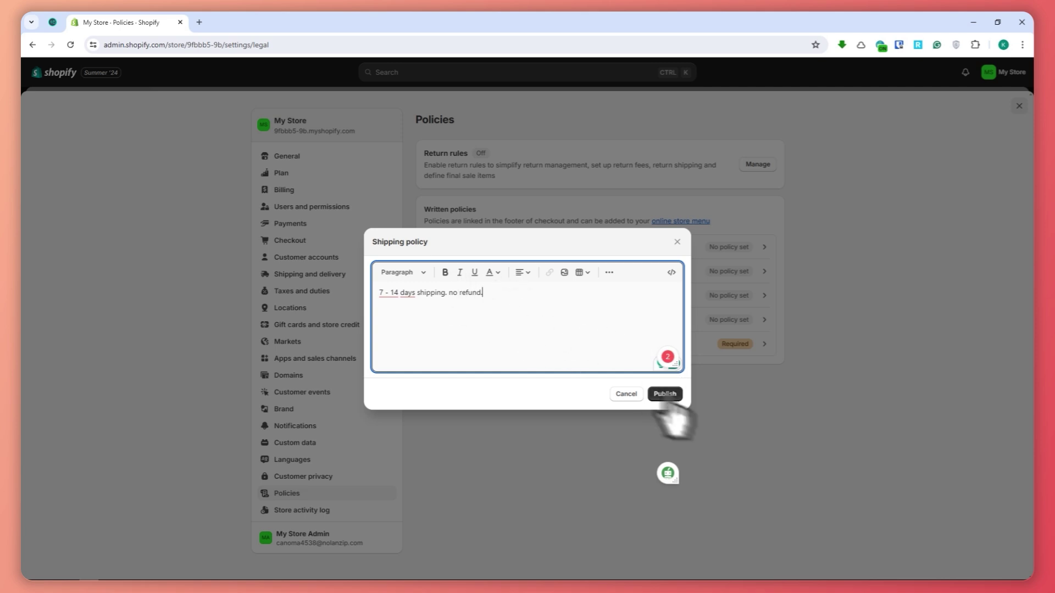
left_click(665, 393)
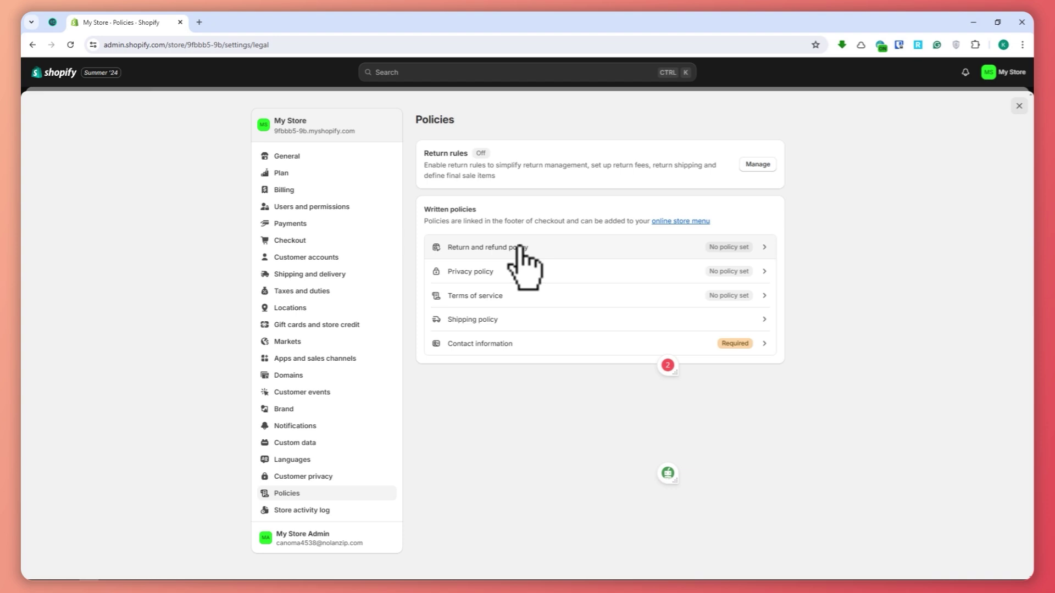
Insert the standard return template, with Exchanges and Refunds sections, into the Return and refund policy
left_click(519, 252)
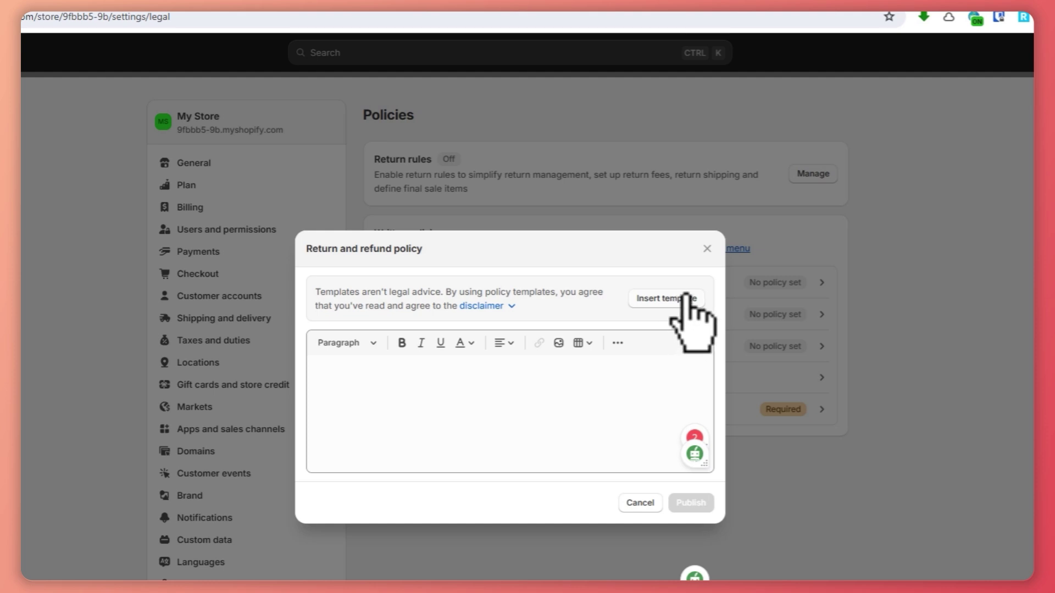
left_click(707, 248)
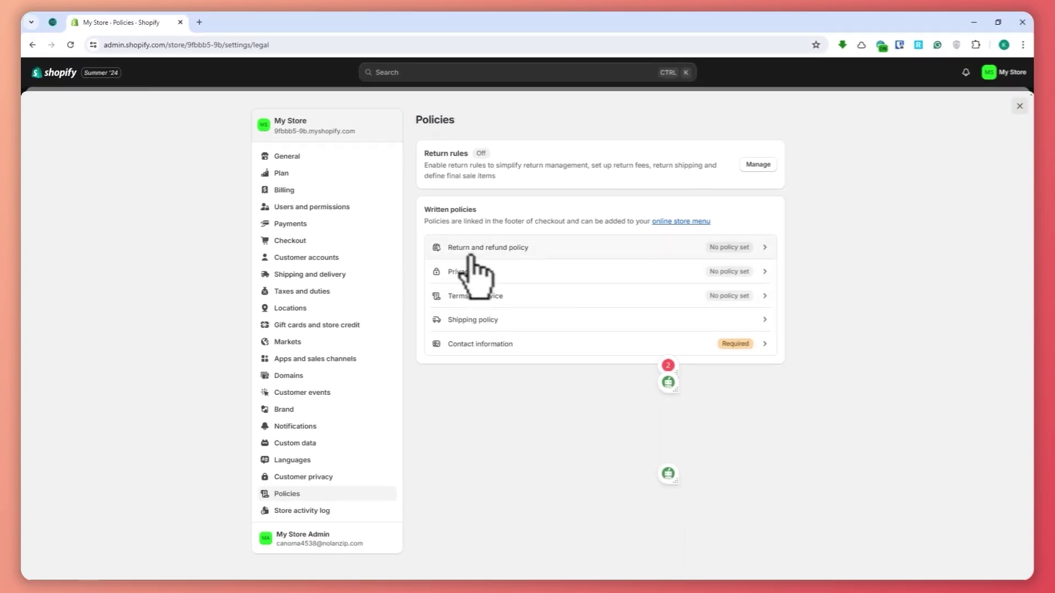
left_click(534, 251)
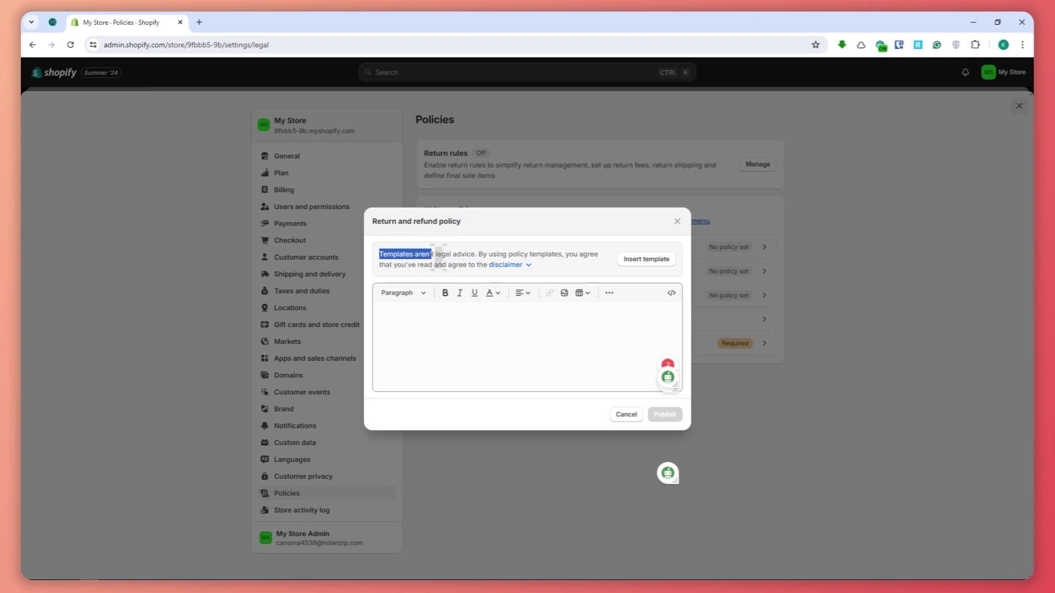
left_click_drag(454, 259, 445, 252)
left_click(477, 260)
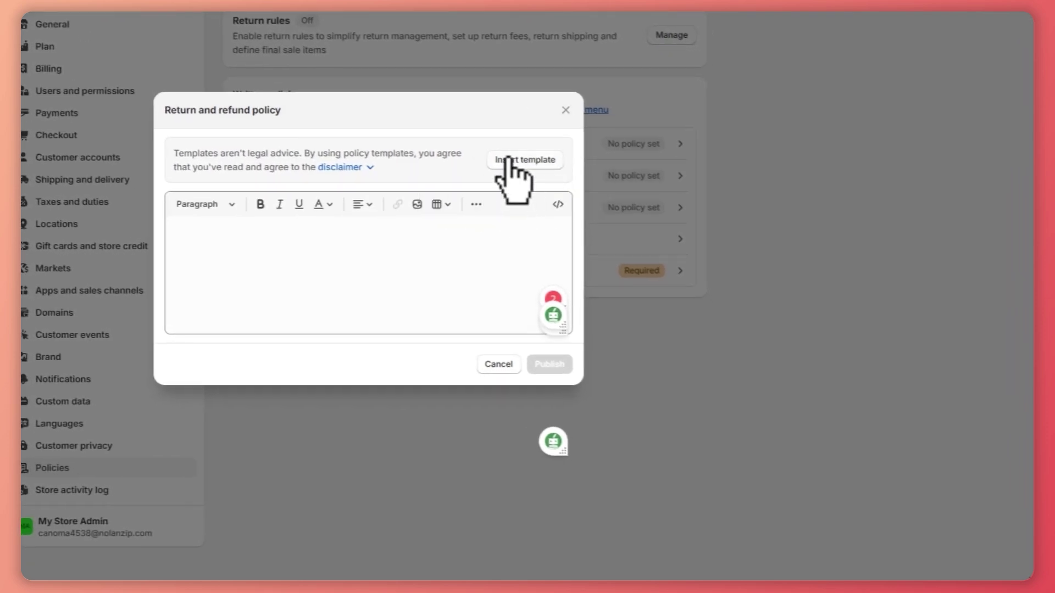
left_click(519, 159)
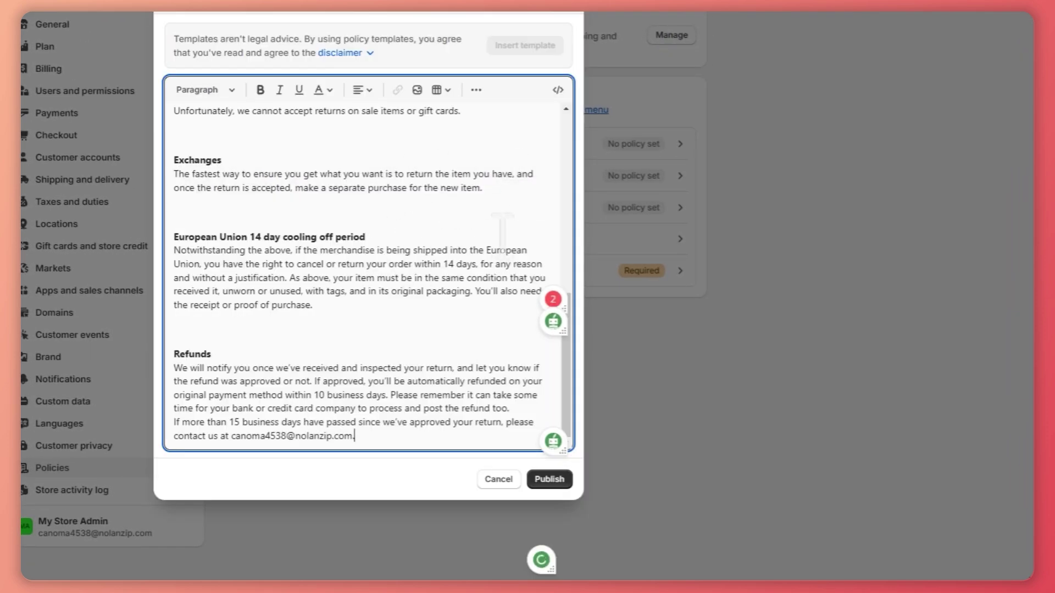
scroll(412, 200, "up", 10)
scroll(424, 302, "down", 10)
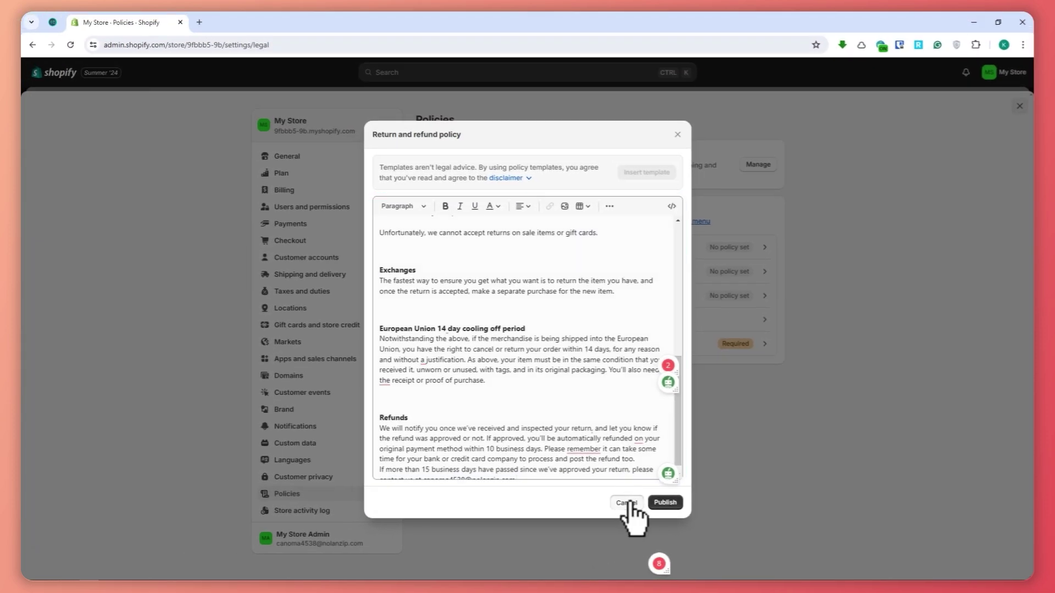
Discard the template, publish the Return and refund policy as bold 'qeyqwyqw', and close Settings
left_click(499, 479)
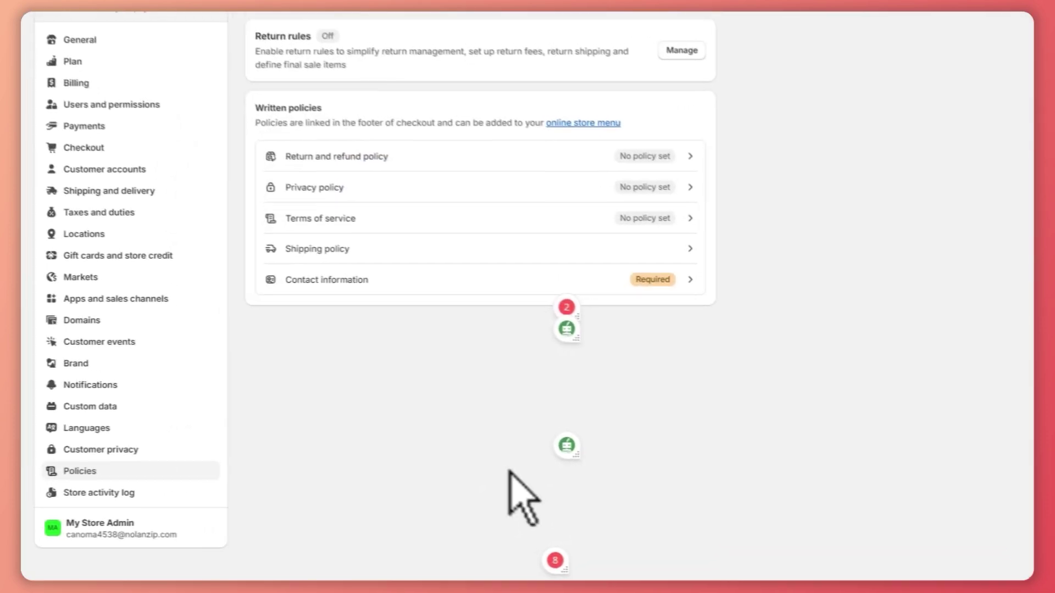
left_click(659, 156)
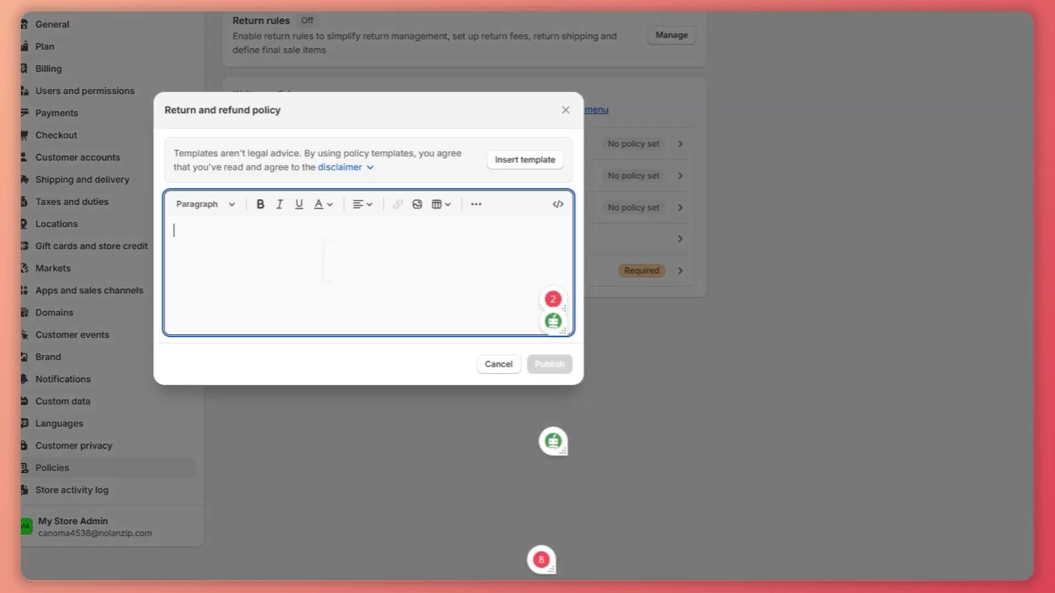
type("qeyqwyqw")
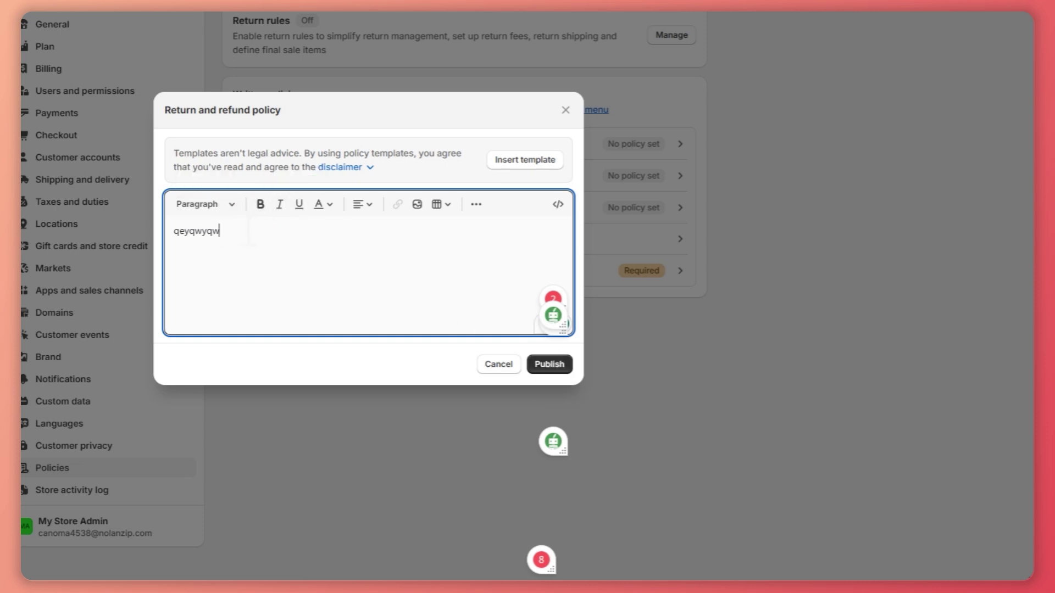
left_click(261, 204)
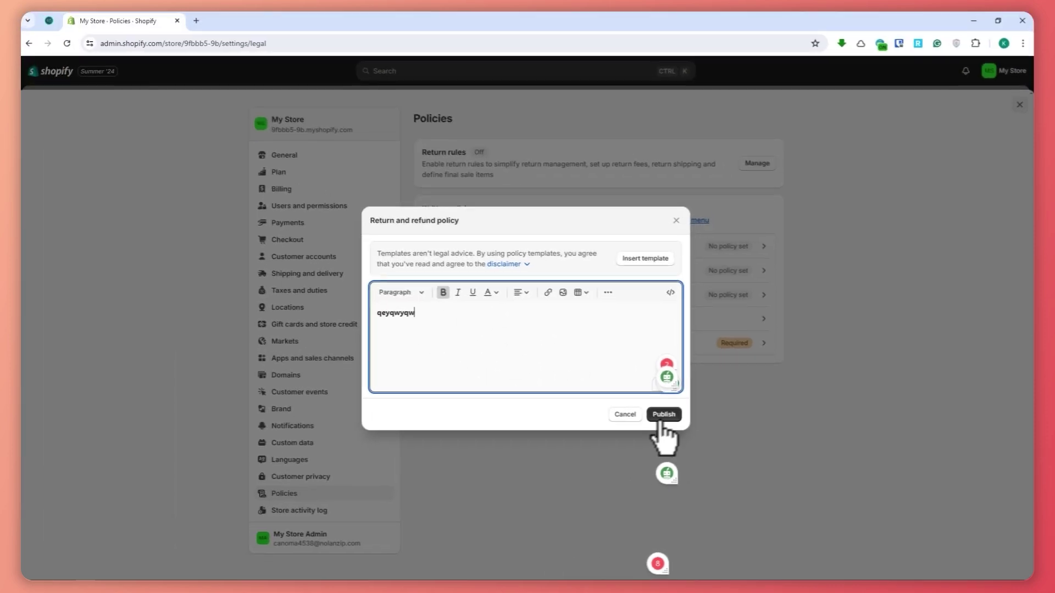
left_click(549, 364)
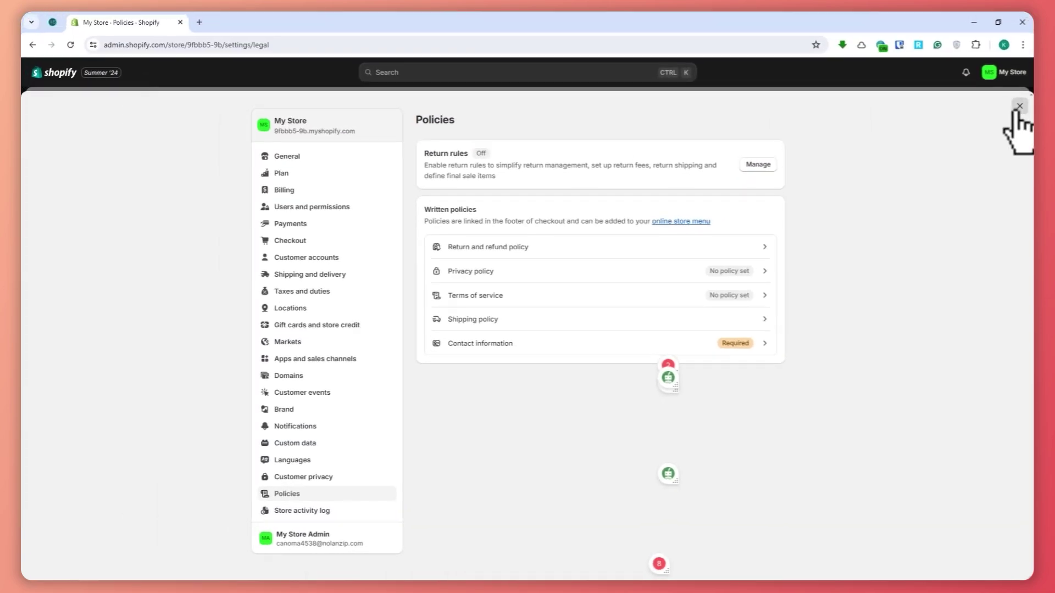
left_click(1020, 106)
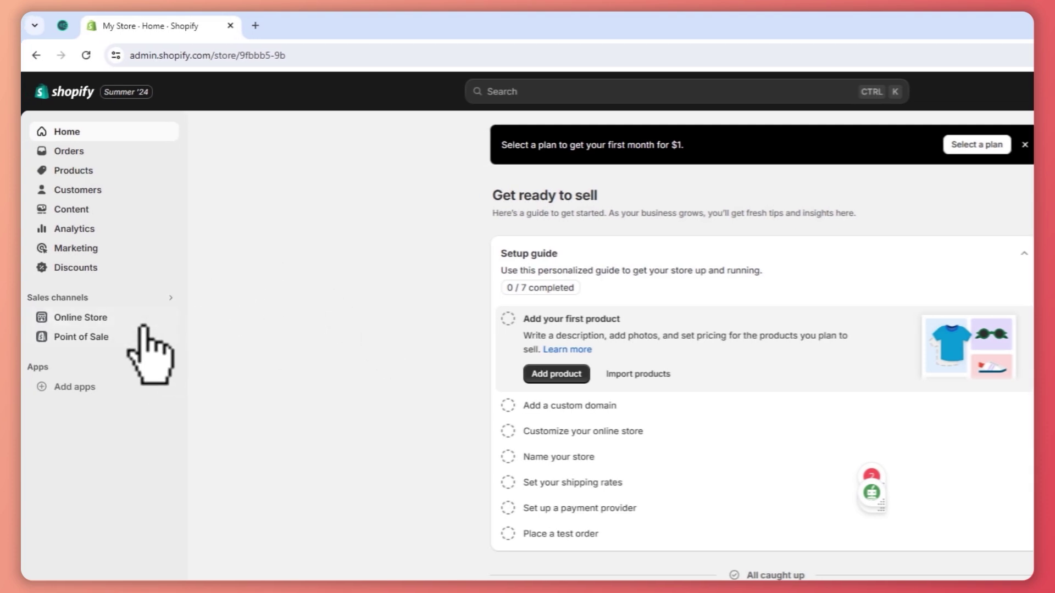
Go to Online Store > Navigation to list the store's menus
left_click(87, 318)
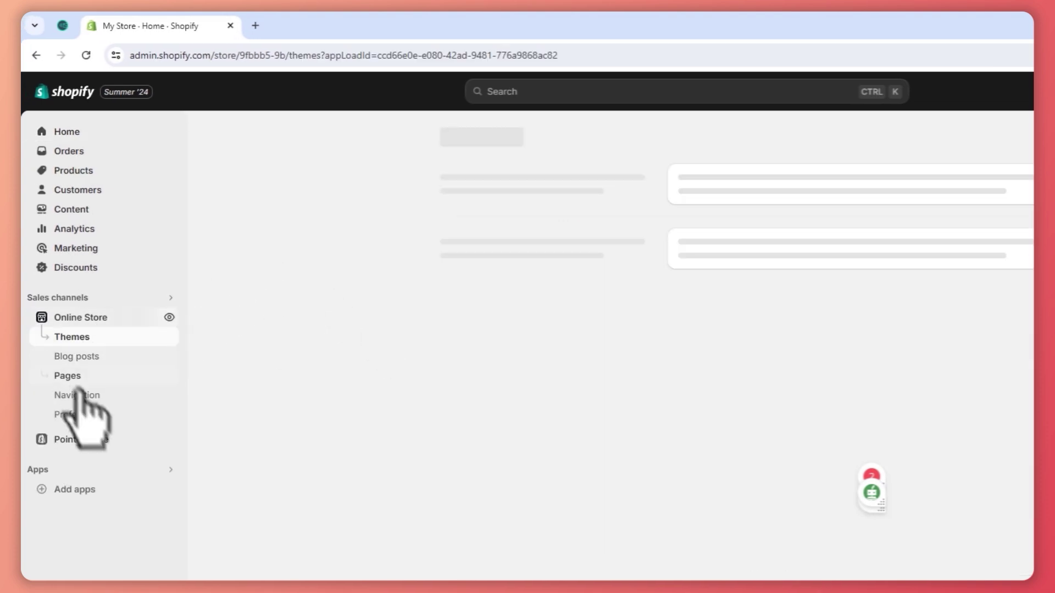
left_click(78, 397)
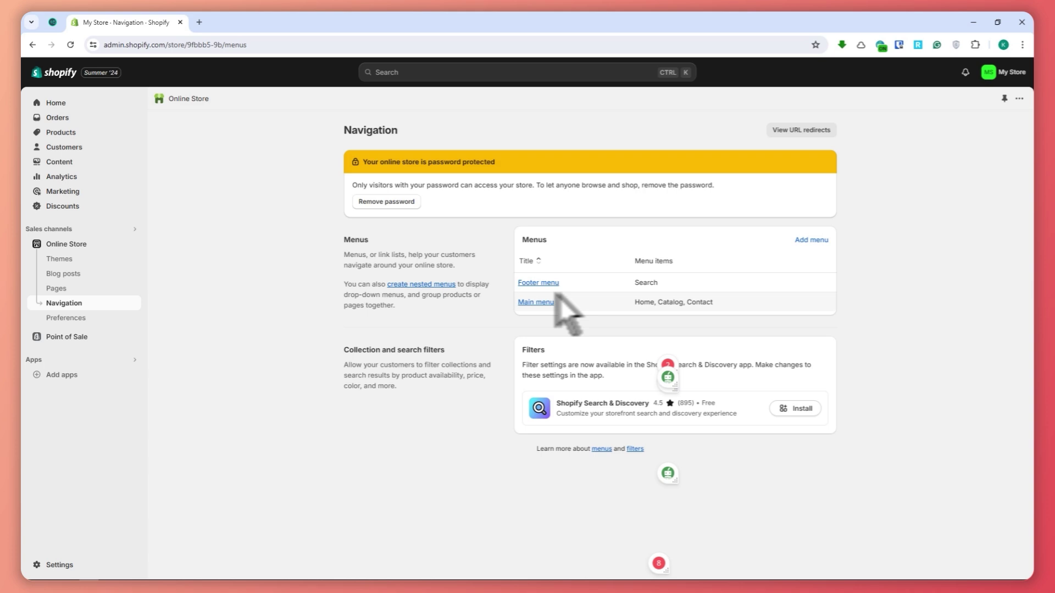
Add a Refund Policy item to the Main menu, linked to Policies > Refund Policy
left_click(551, 303)
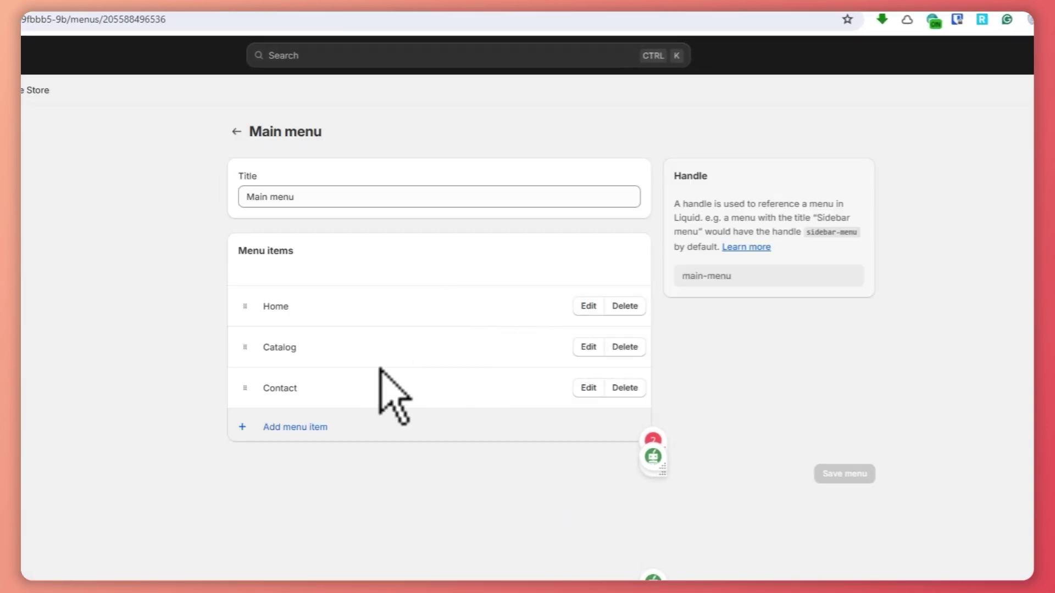
left_click(324, 428)
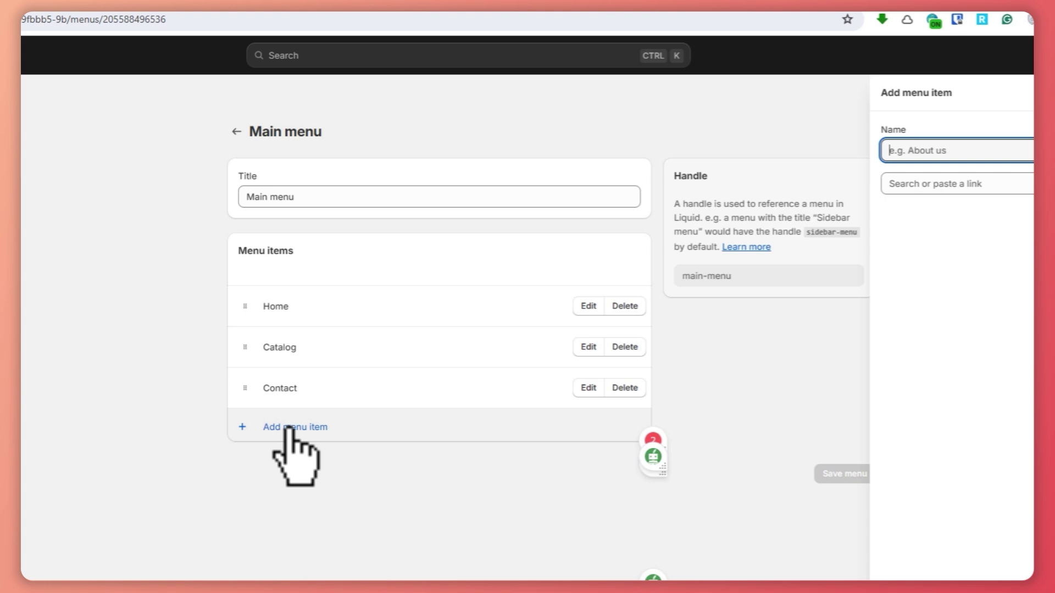
left_click(1005, 186)
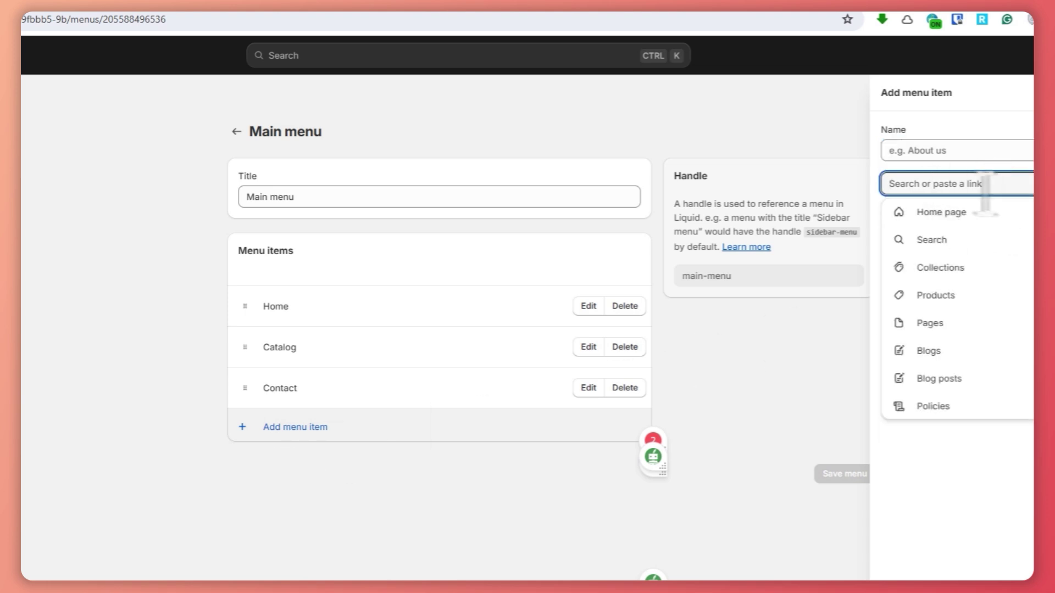
left_click(961, 407)
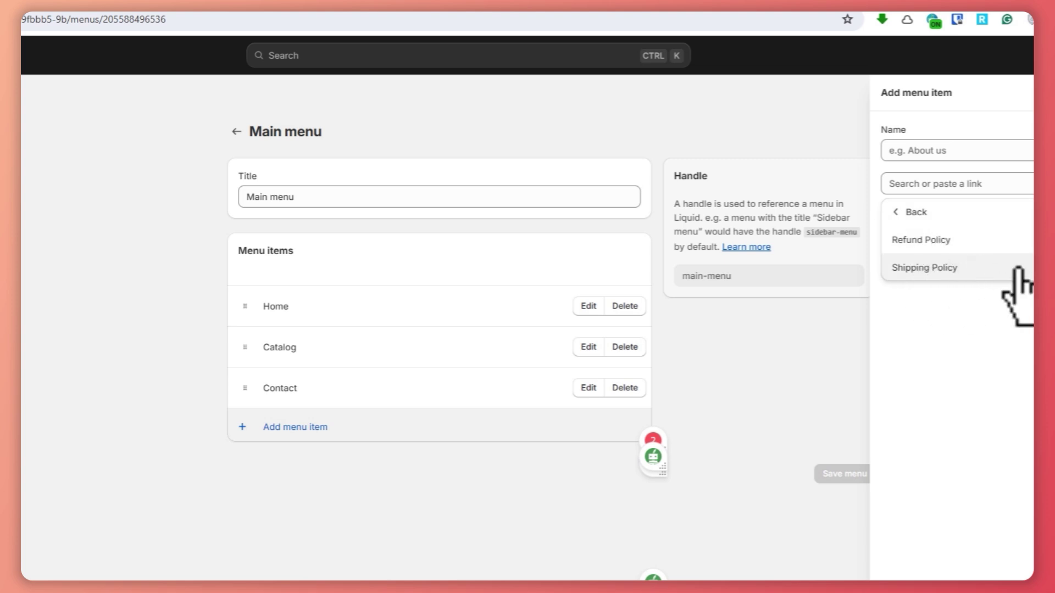
left_click(934, 241)
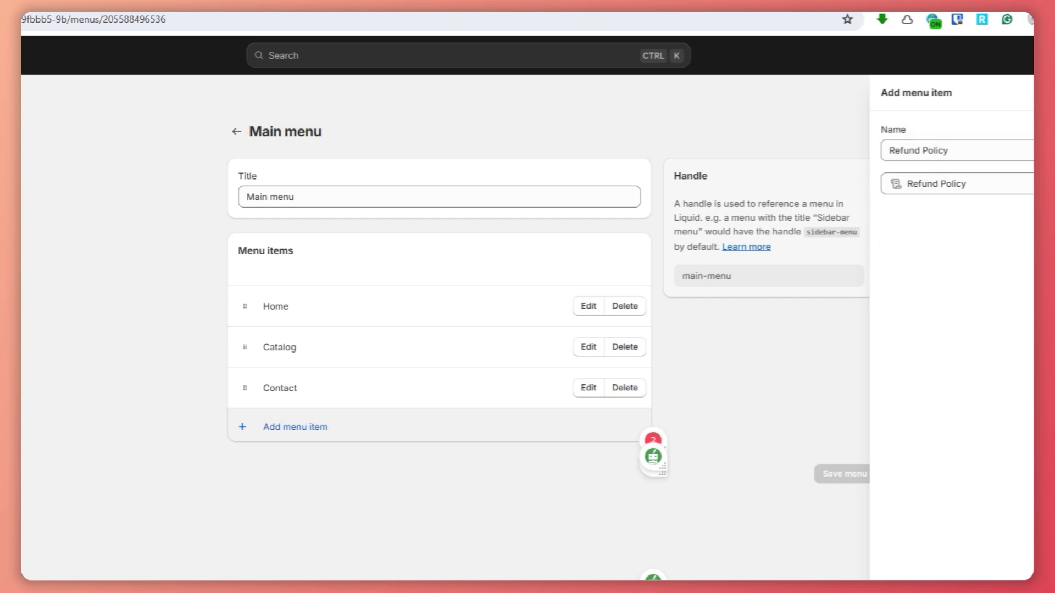
key("Return")
Add a Shipping Policy item linked to Policies > Shipping Policy, then save the Main menu
left_click(302, 468)
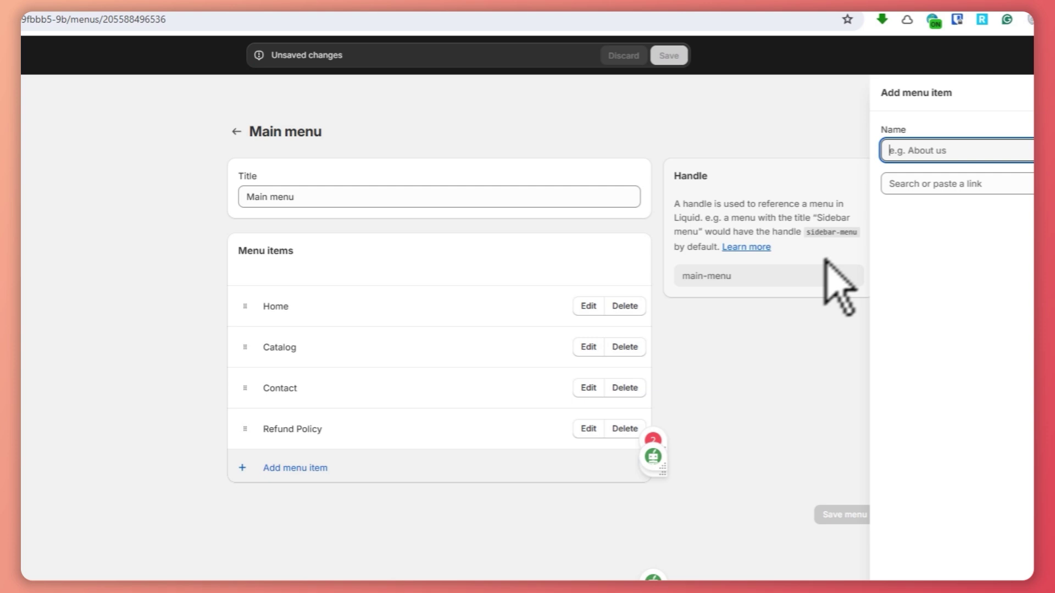
left_click(934, 183)
left_click(934, 405)
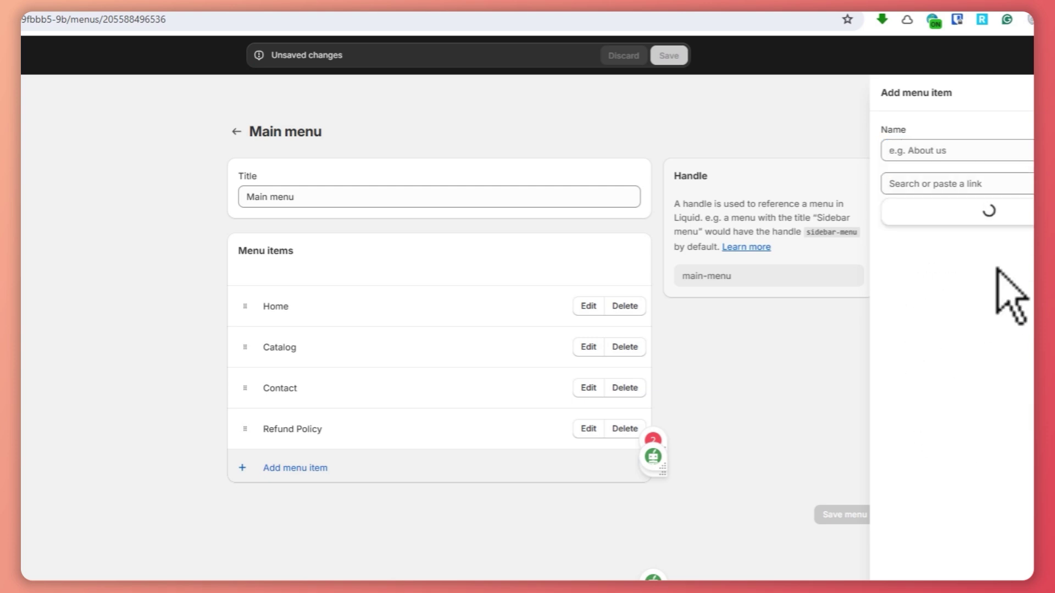
left_click(927, 267)
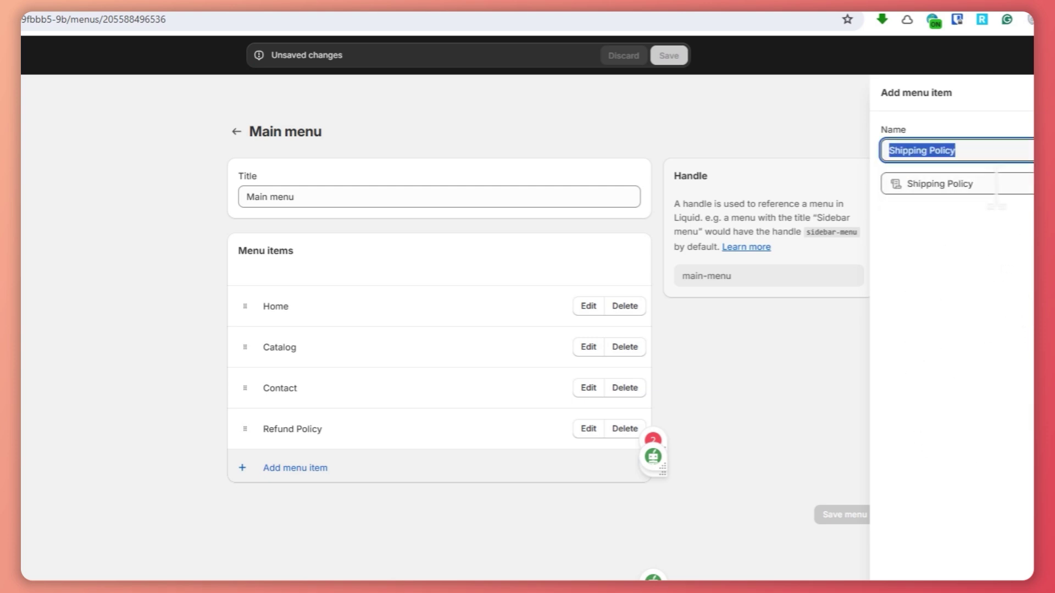
key("Return")
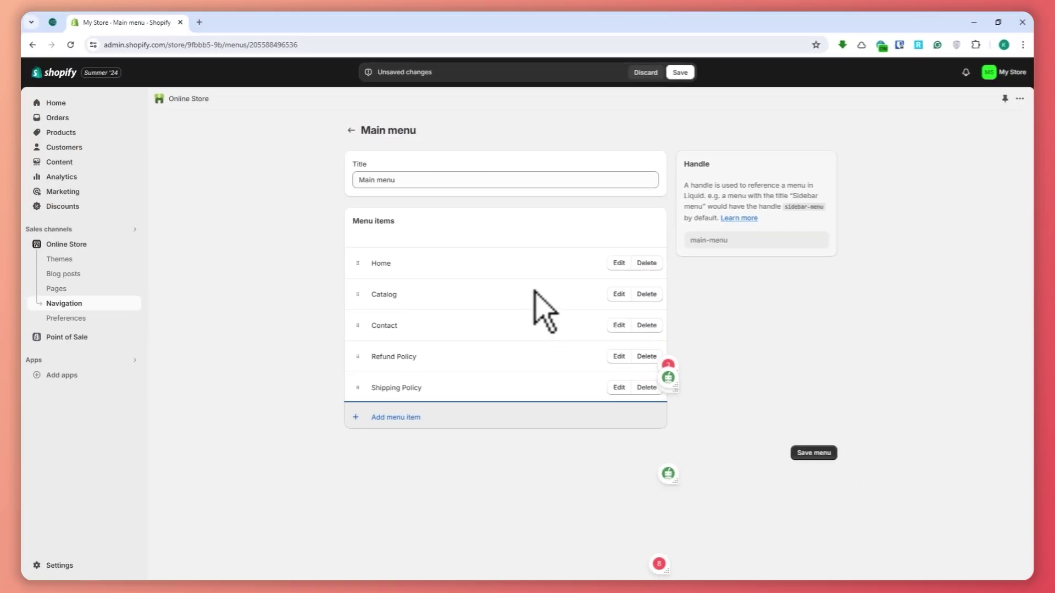
left_click(814, 453)
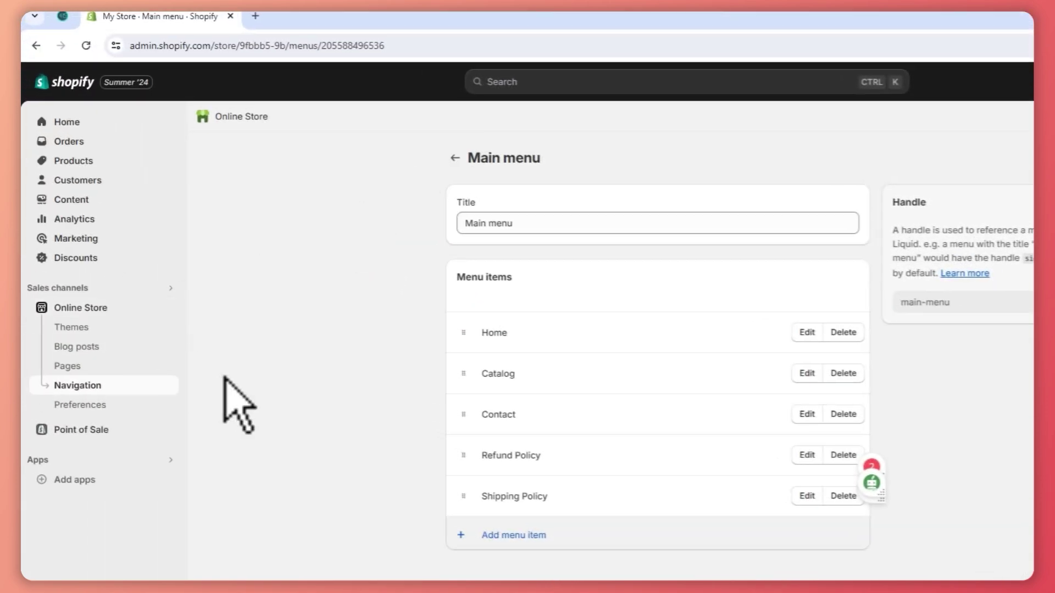
Check the Refund Policy link in the Dawn theme header, then exit to Themes
left_click(77, 308)
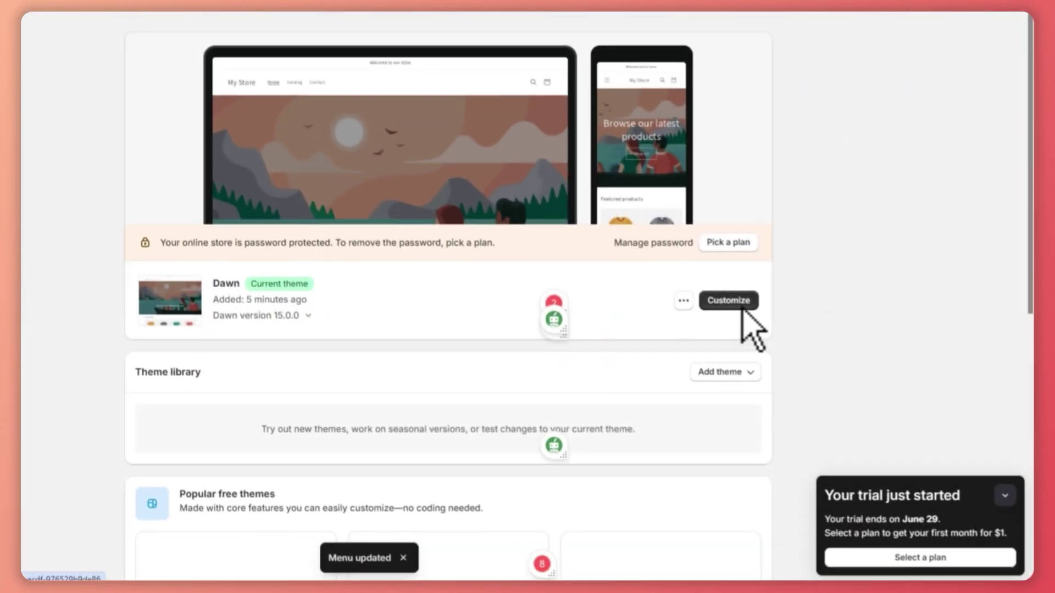
left_click(1026, 464)
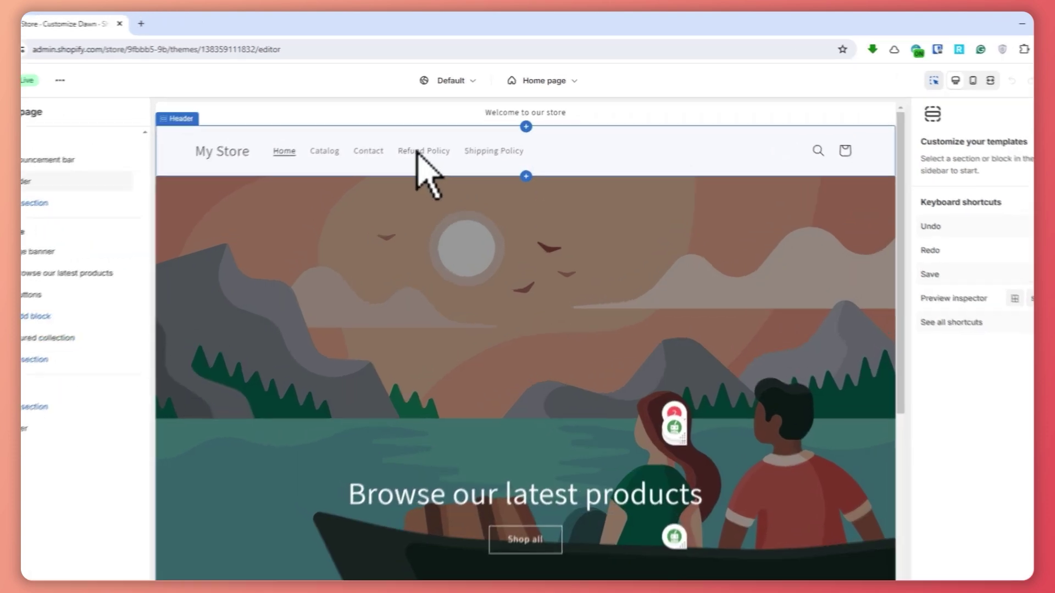
left_click(441, 135)
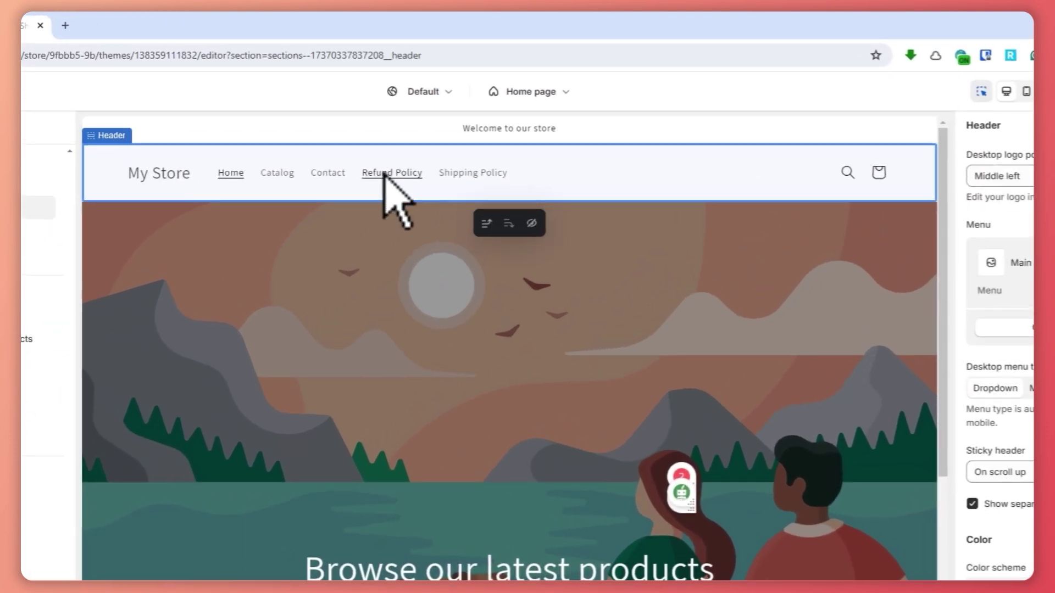
left_click(383, 172)
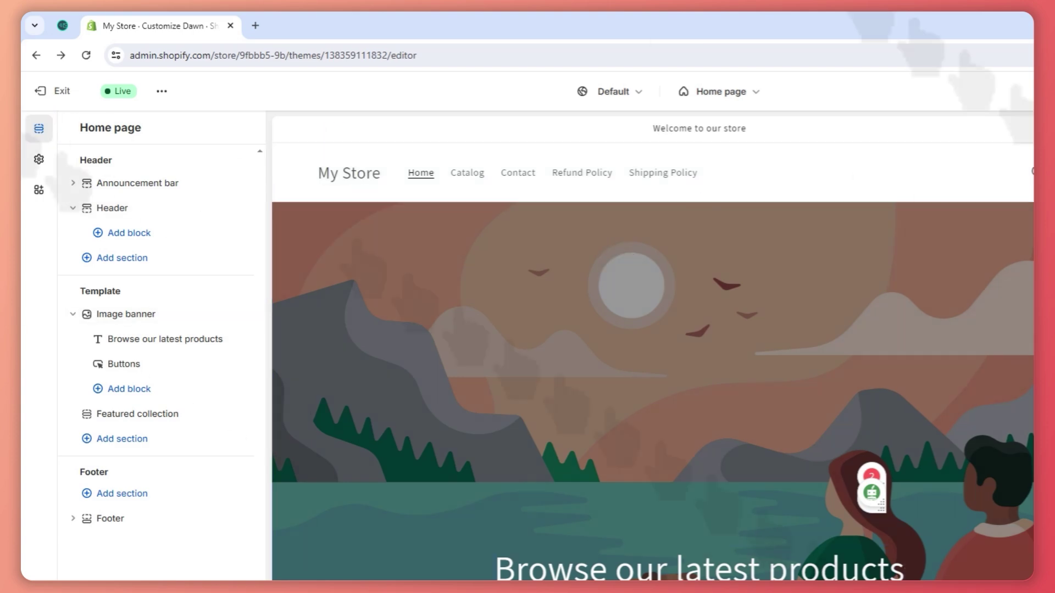
left_click(76, 88)
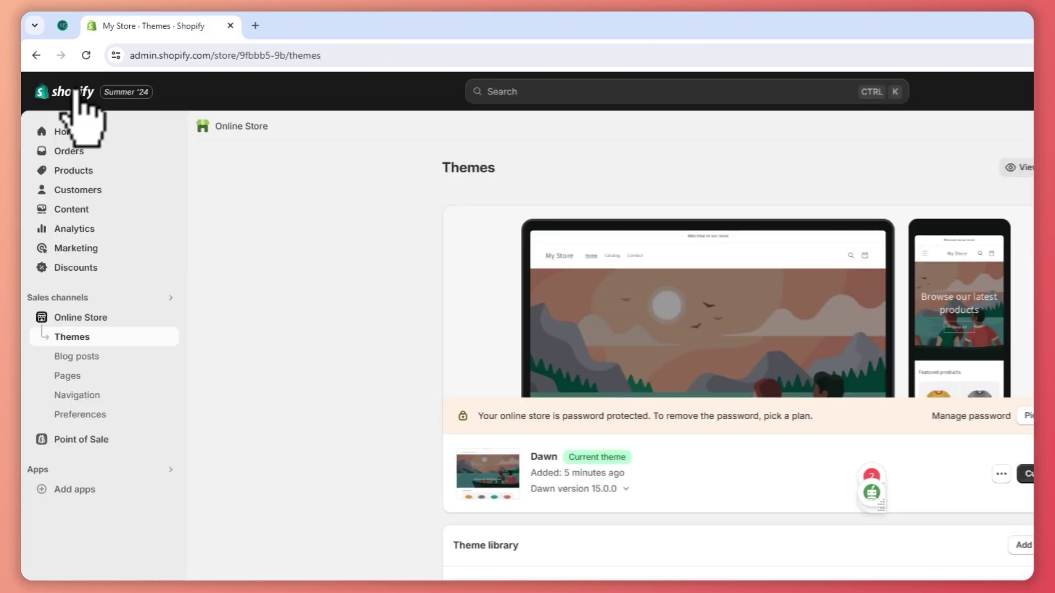